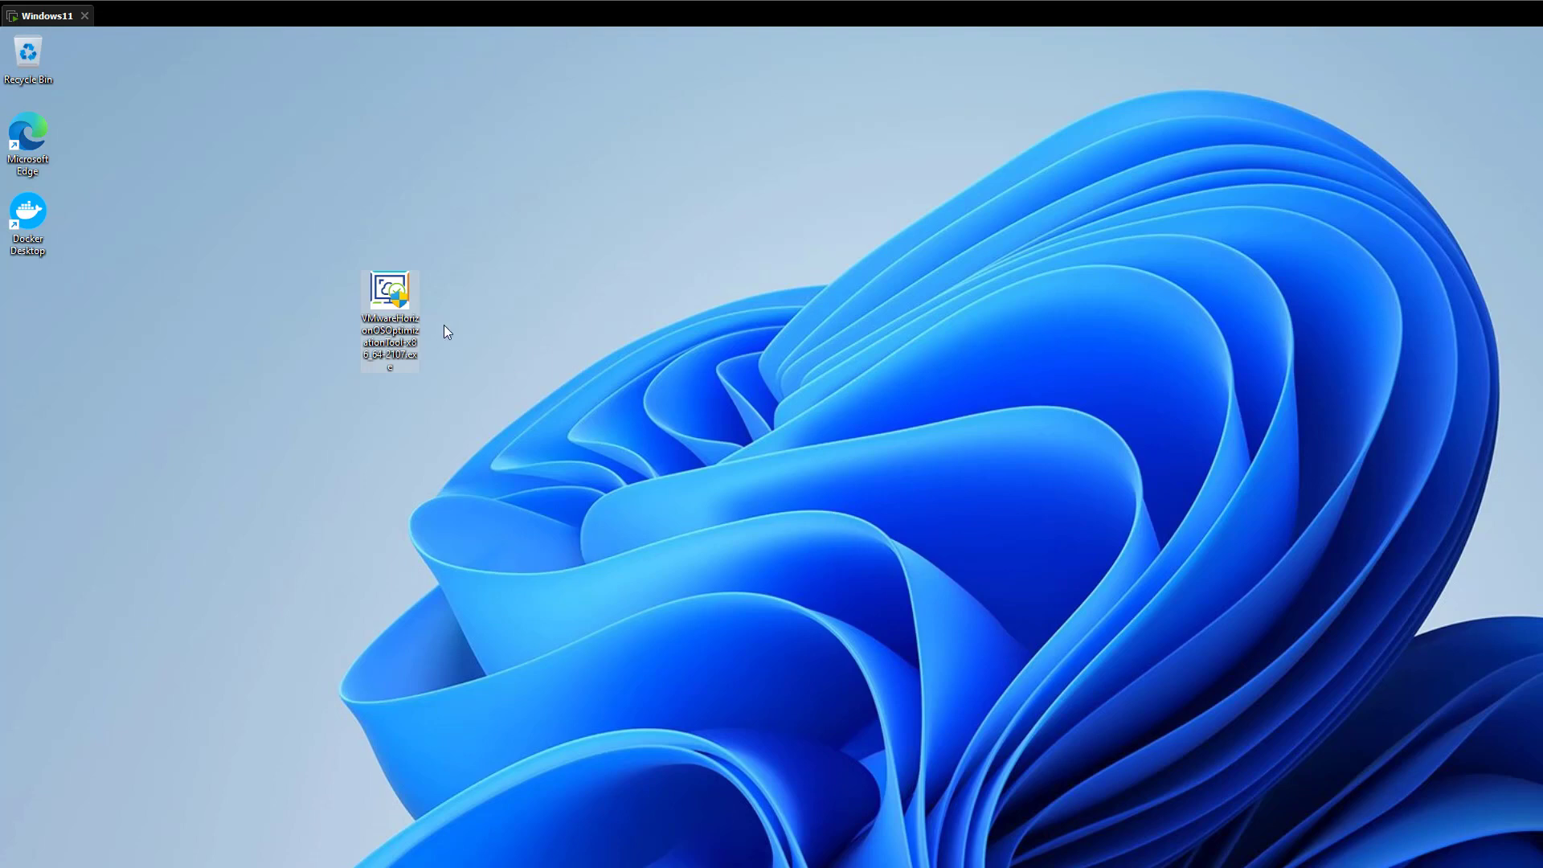
Step: Launch the VMware OS Optimization Tool from the desktop and allow it to make changes to the device
left_click(408, 330)
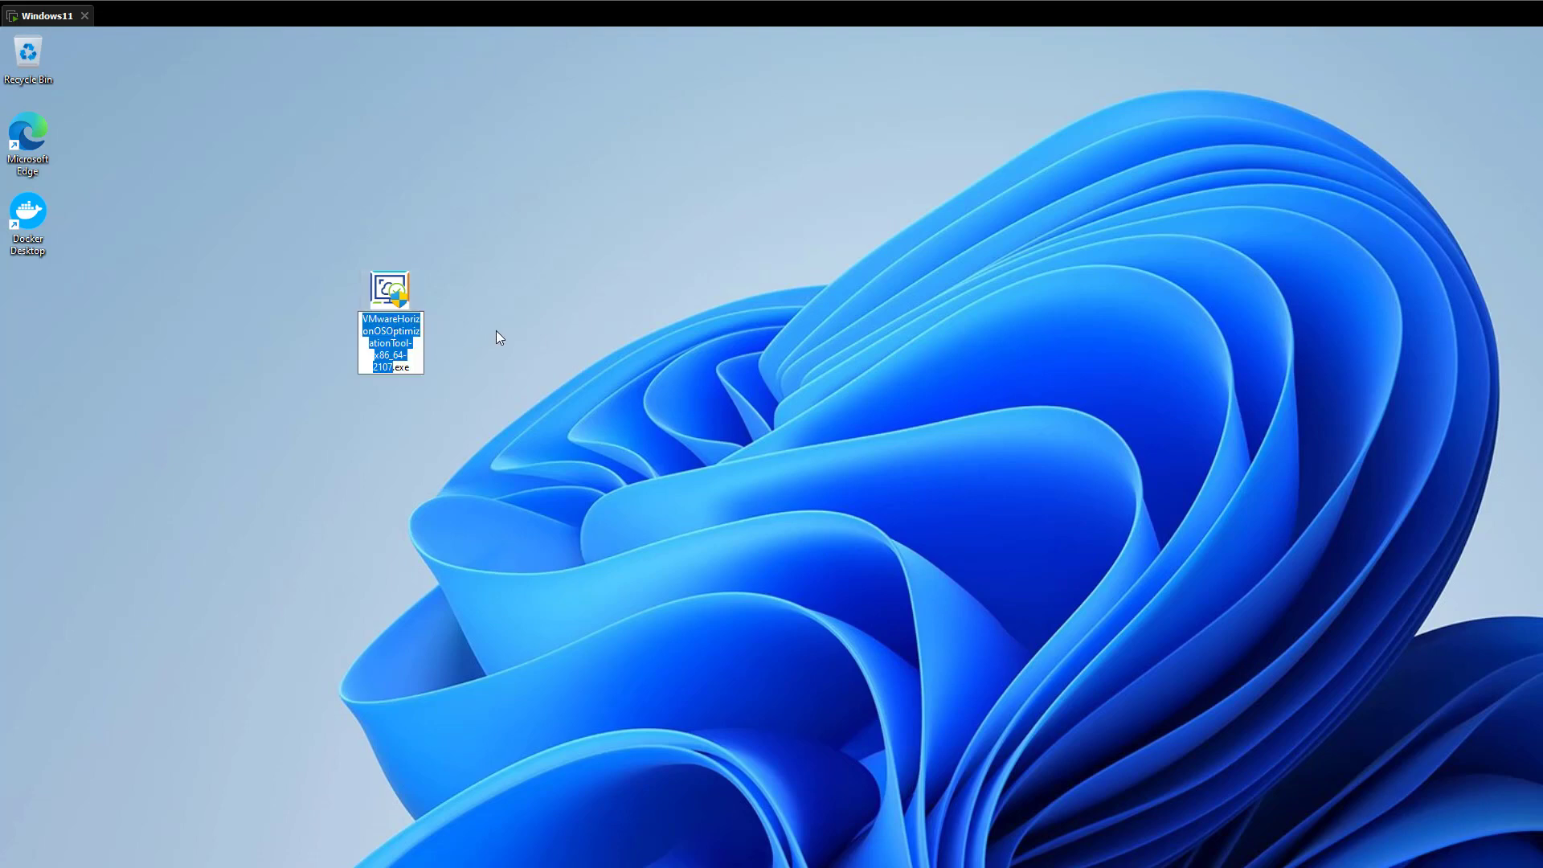
left_click(495, 332)
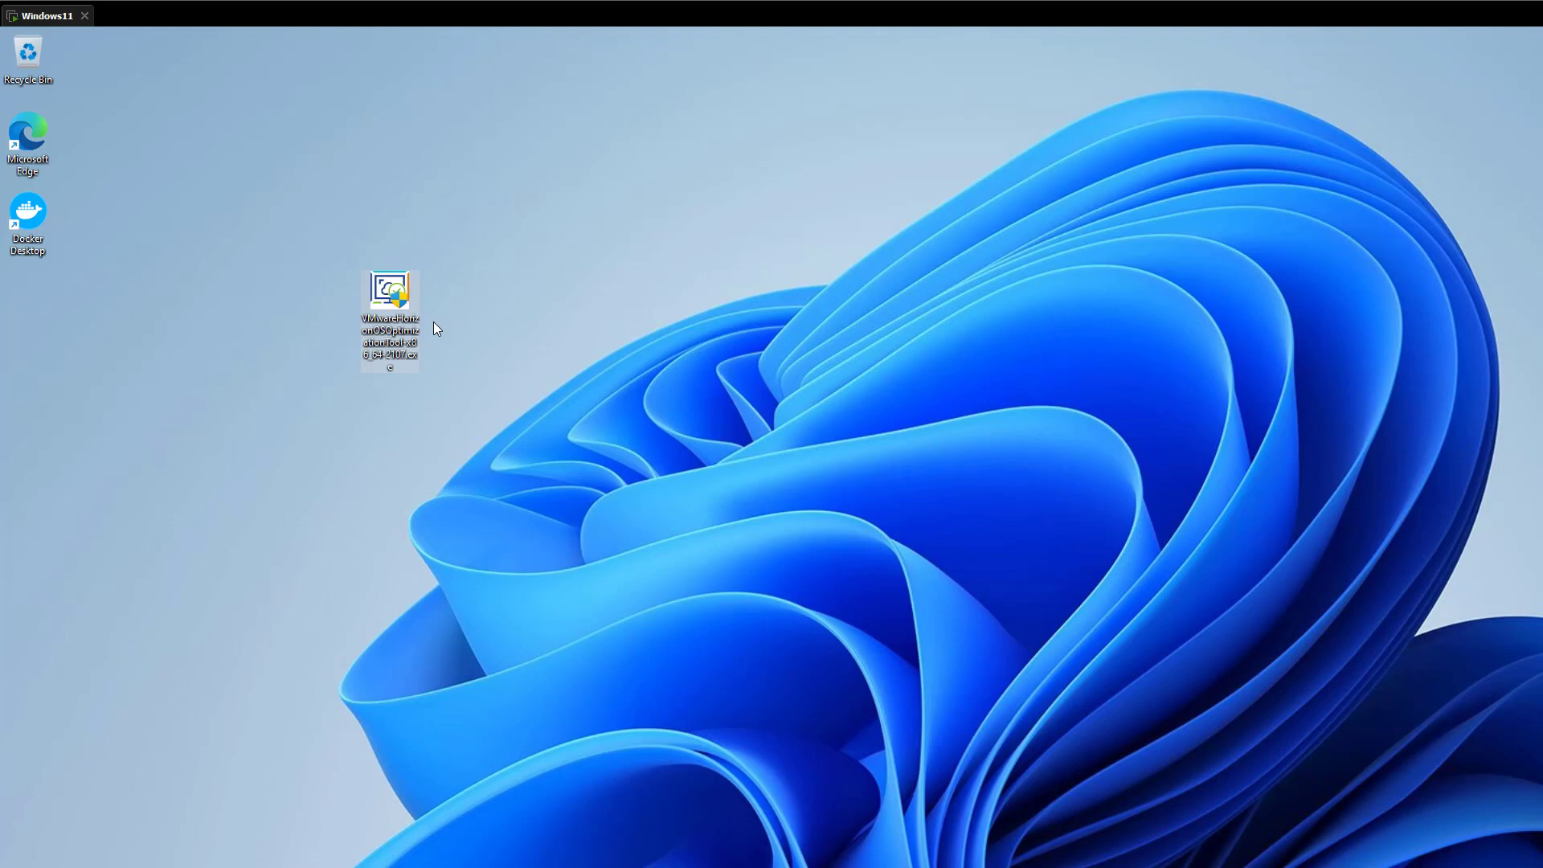
mouse_move(420, 322)
left_click_drag(376, 294, 386, 332)
mouse_move(389, 301)
double_click(386, 301)
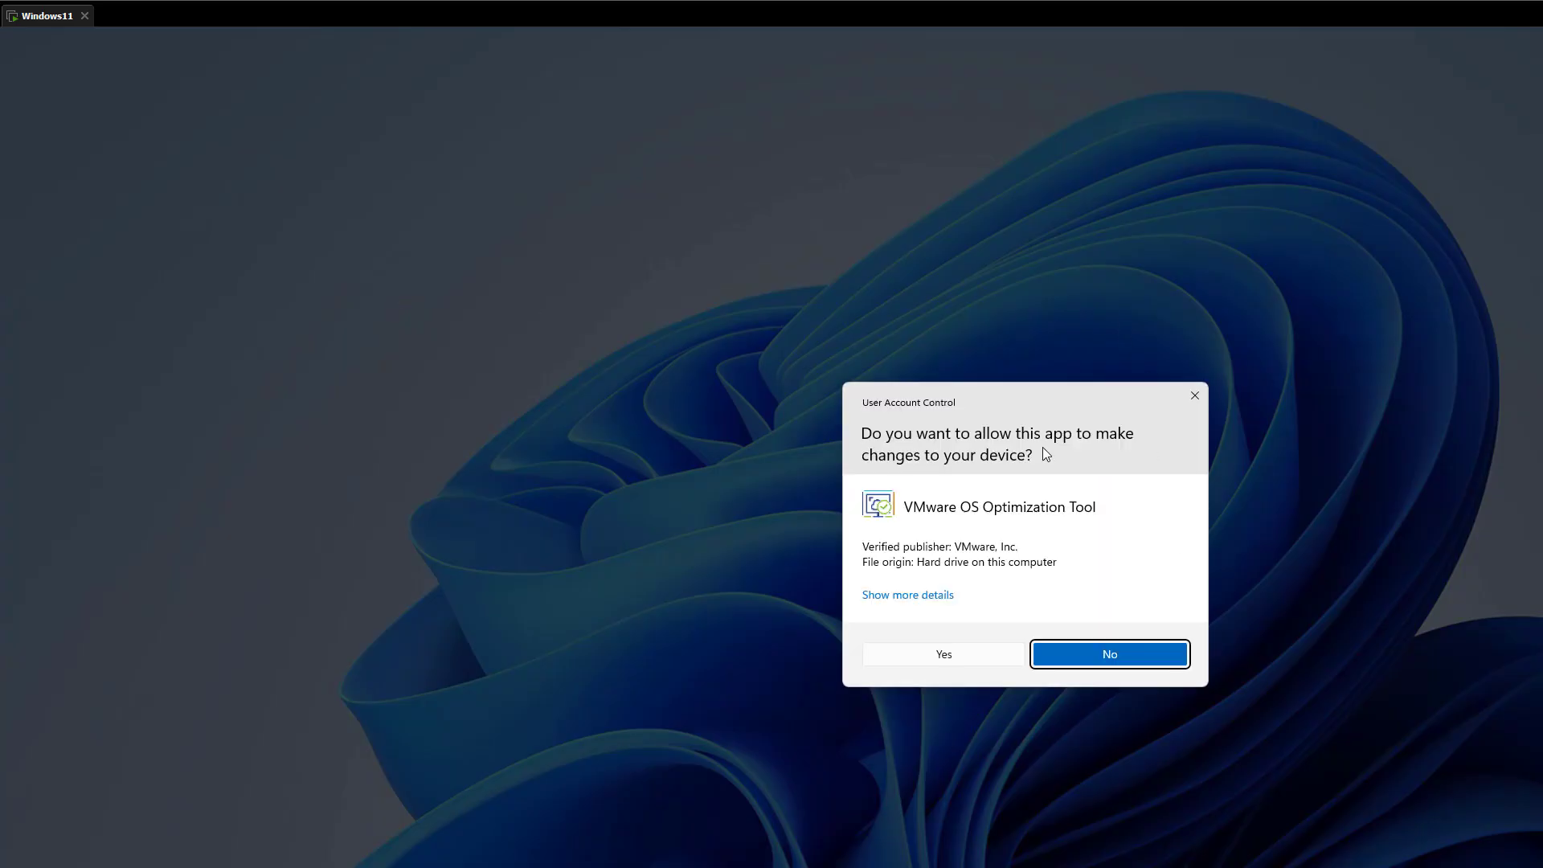
left_click_drag(1025, 402, 601, 224)
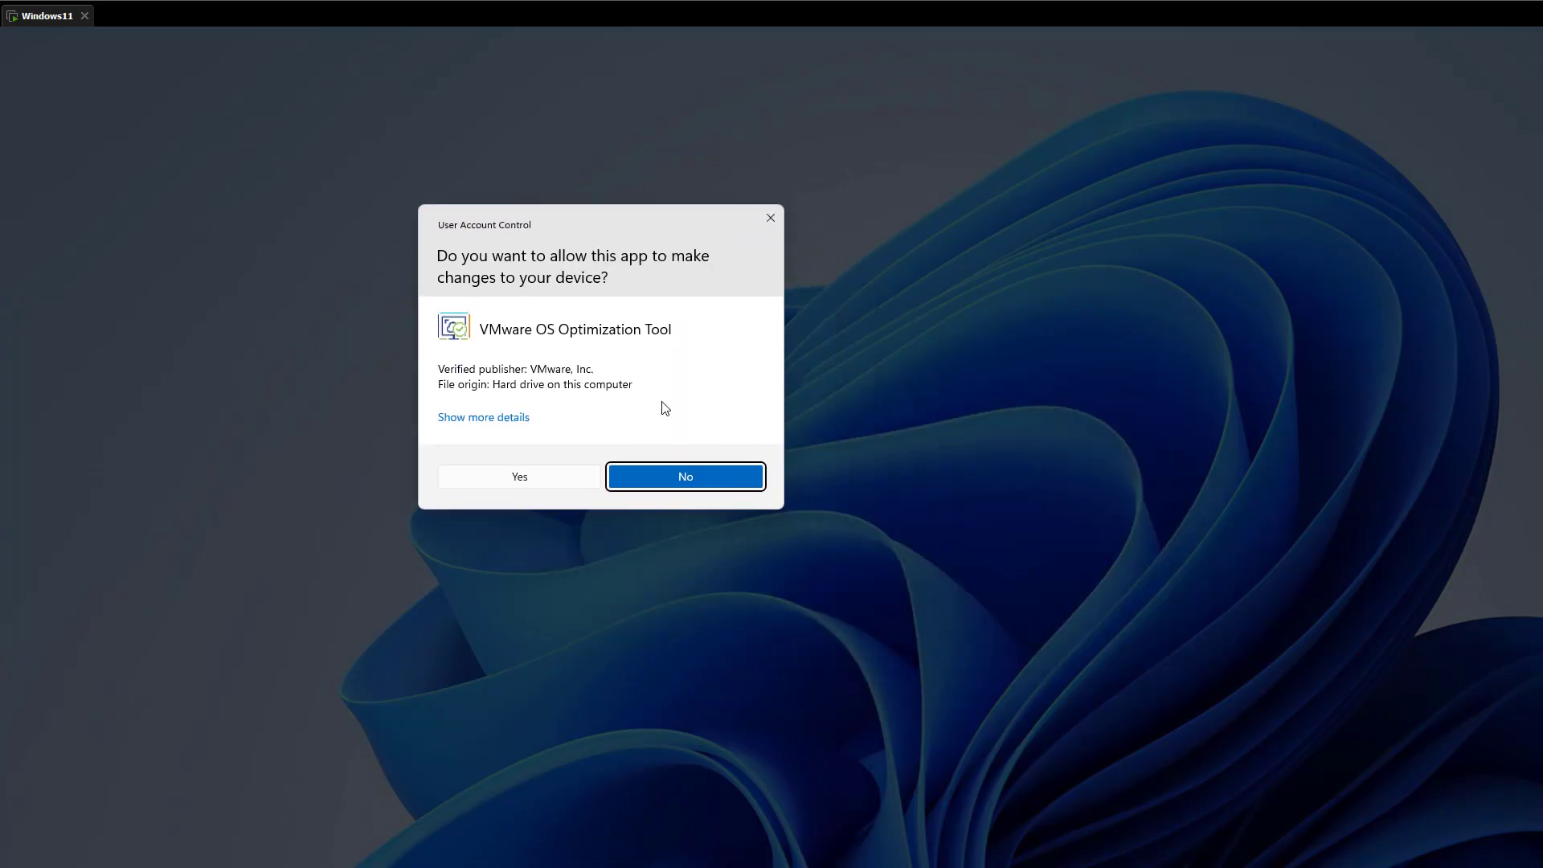
left_click(540, 481)
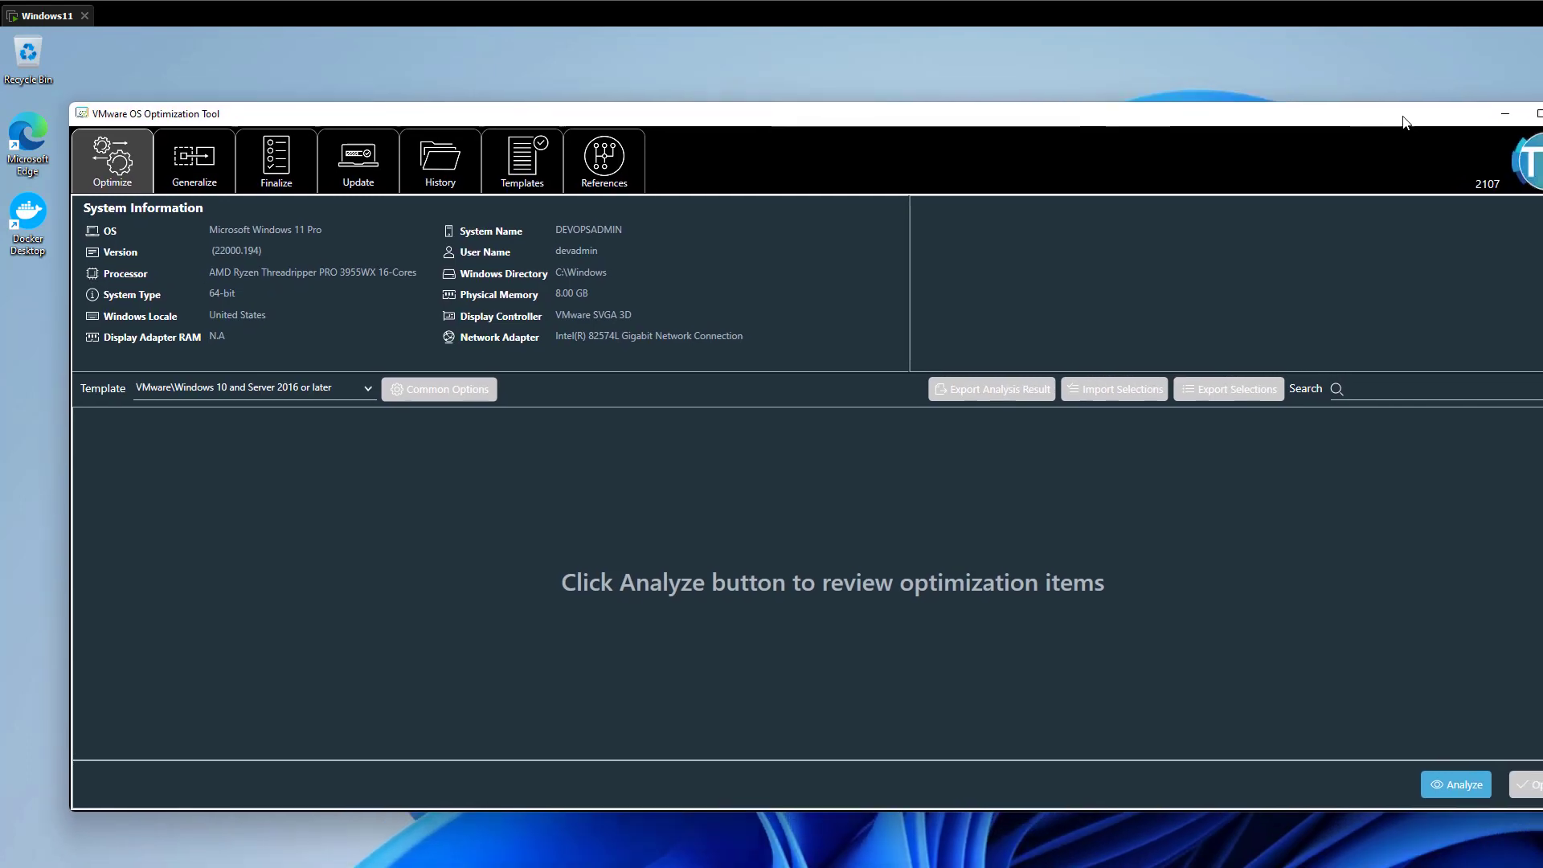
Step: Narrow and reposition the tool's window, and analyze the system with the VMware\Windows 10 and Server 2016 or later template
left_click_drag(1403, 122, 1336, 72)
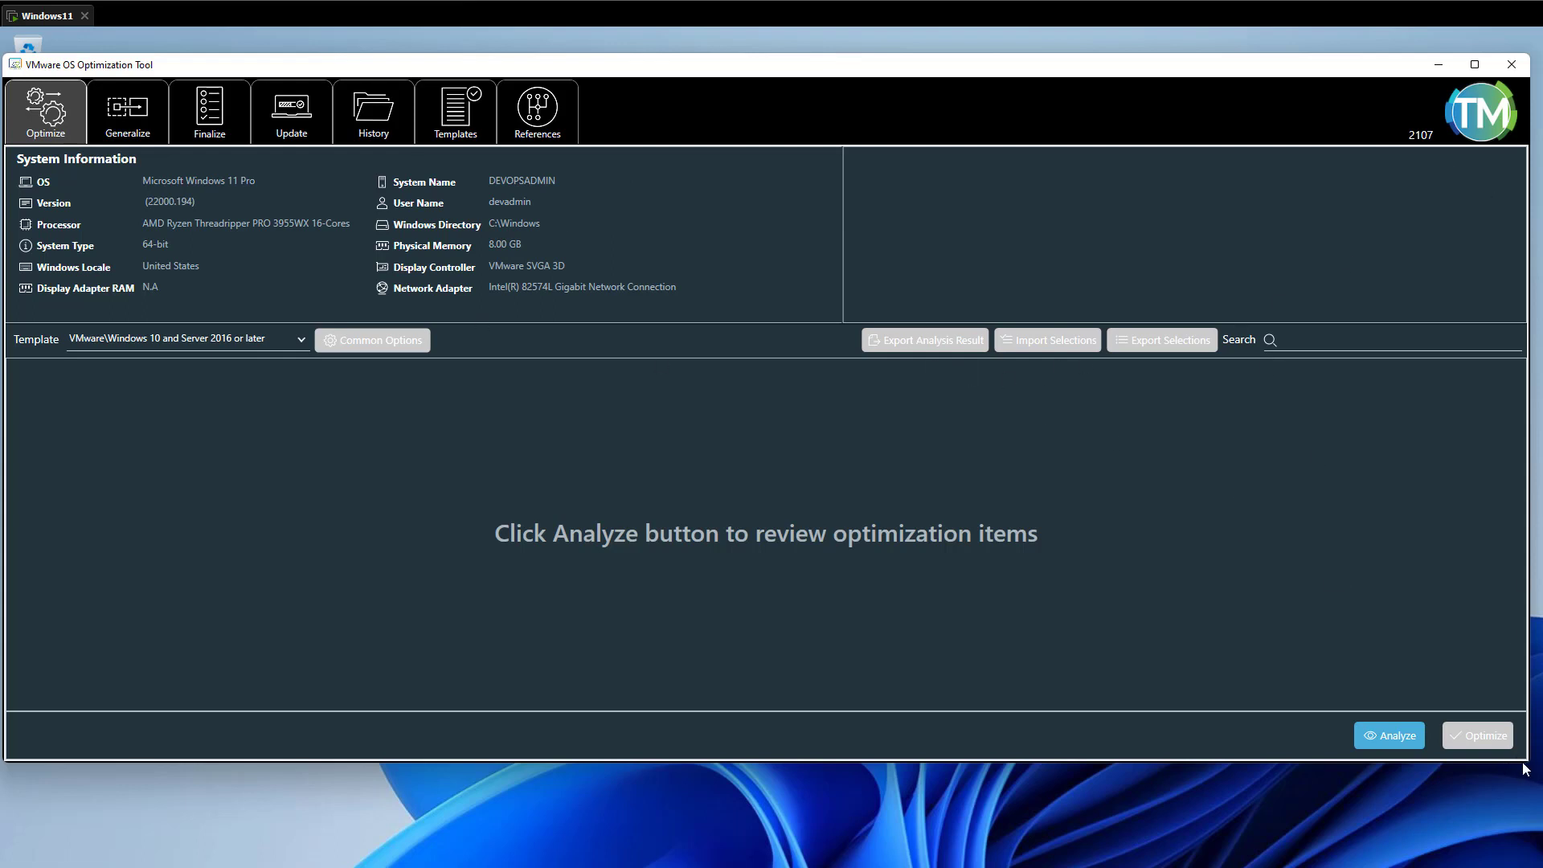
left_click_drag(1527, 761, 1137, 764)
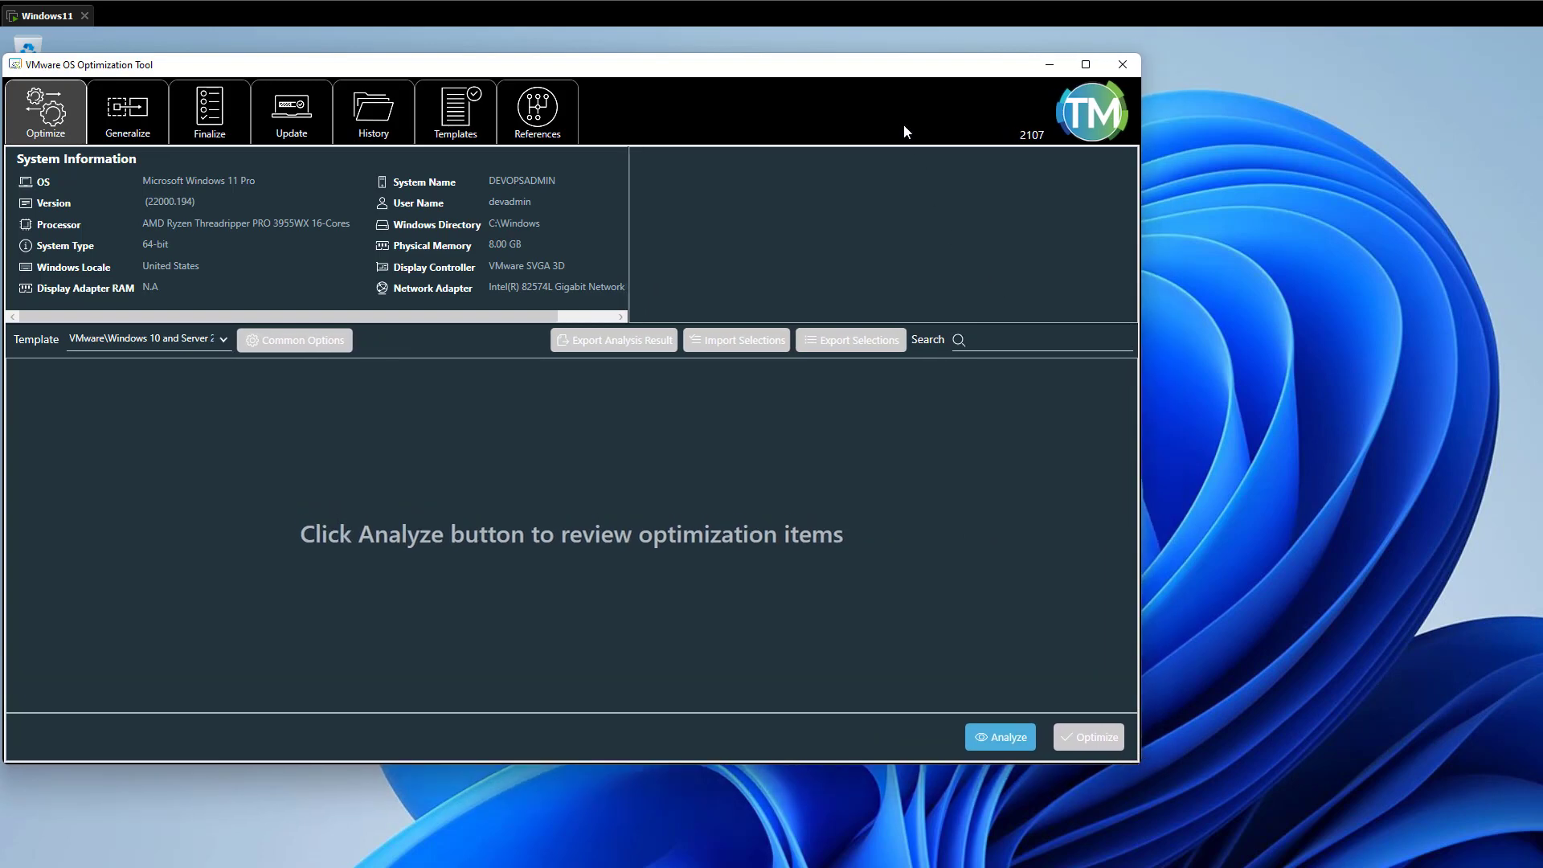
left_click_drag(913, 71, 983, 64)
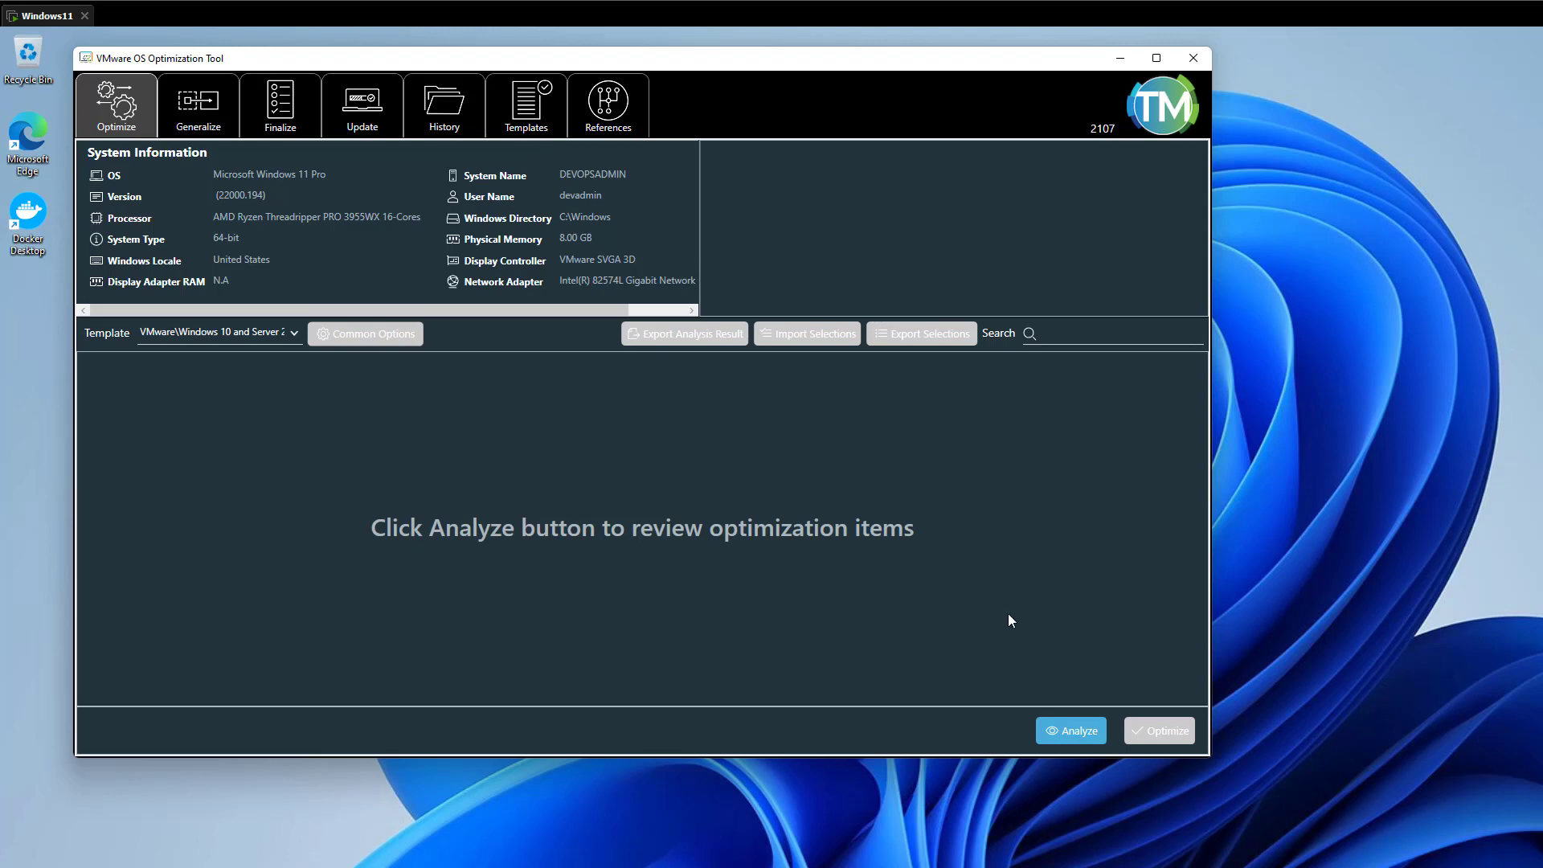
left_click(1085, 733)
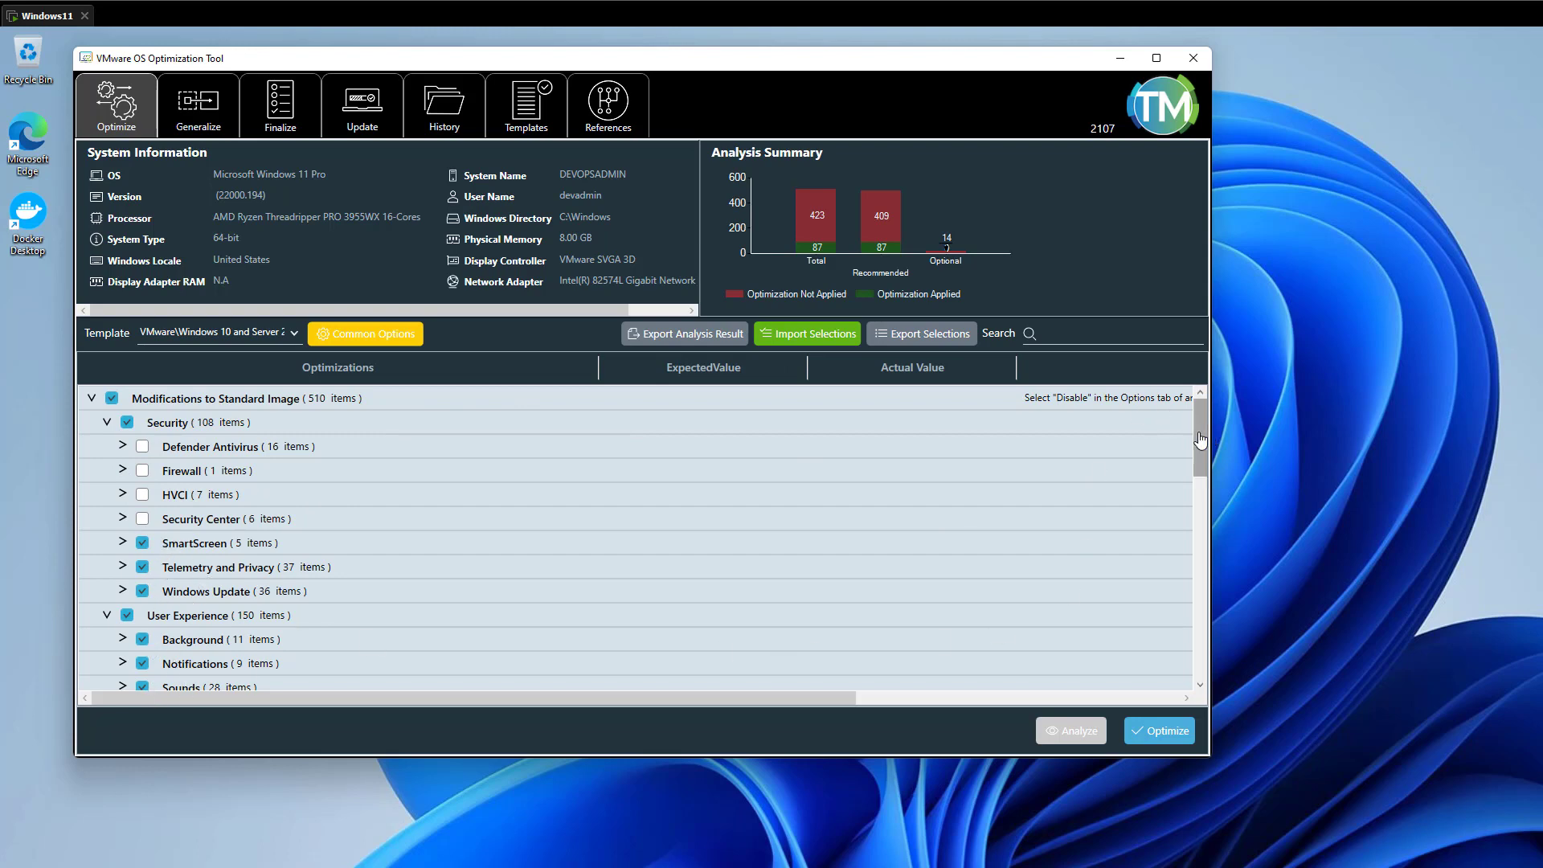
Step: Deselect and reselect the default screensaver and notify new apps optimizations under Visual Effects > Windows
left_click_drag(1194, 432, 1200, 527)
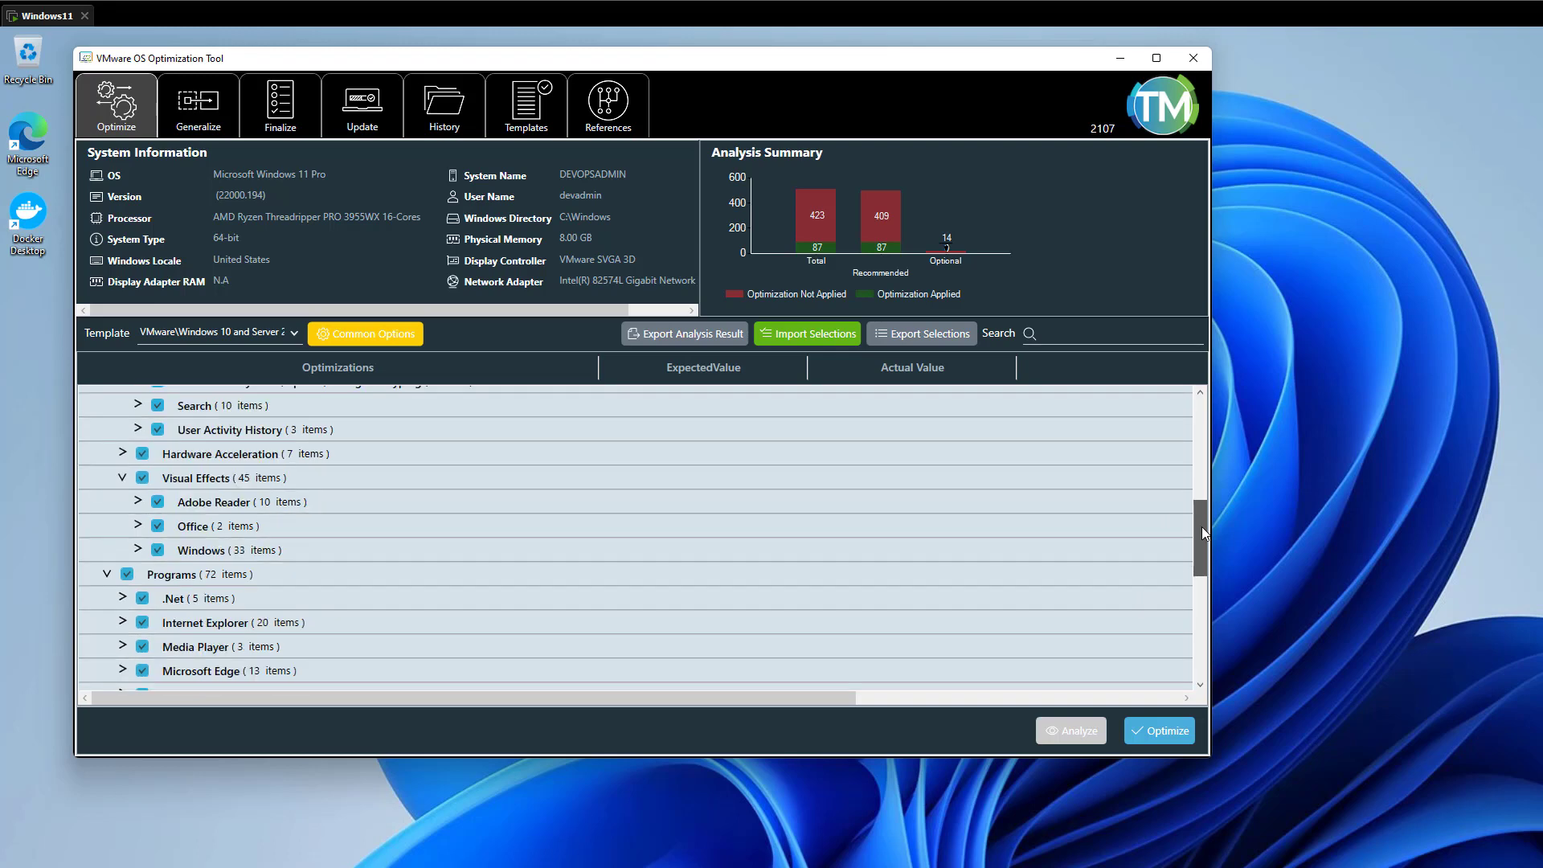
left_click(137, 550)
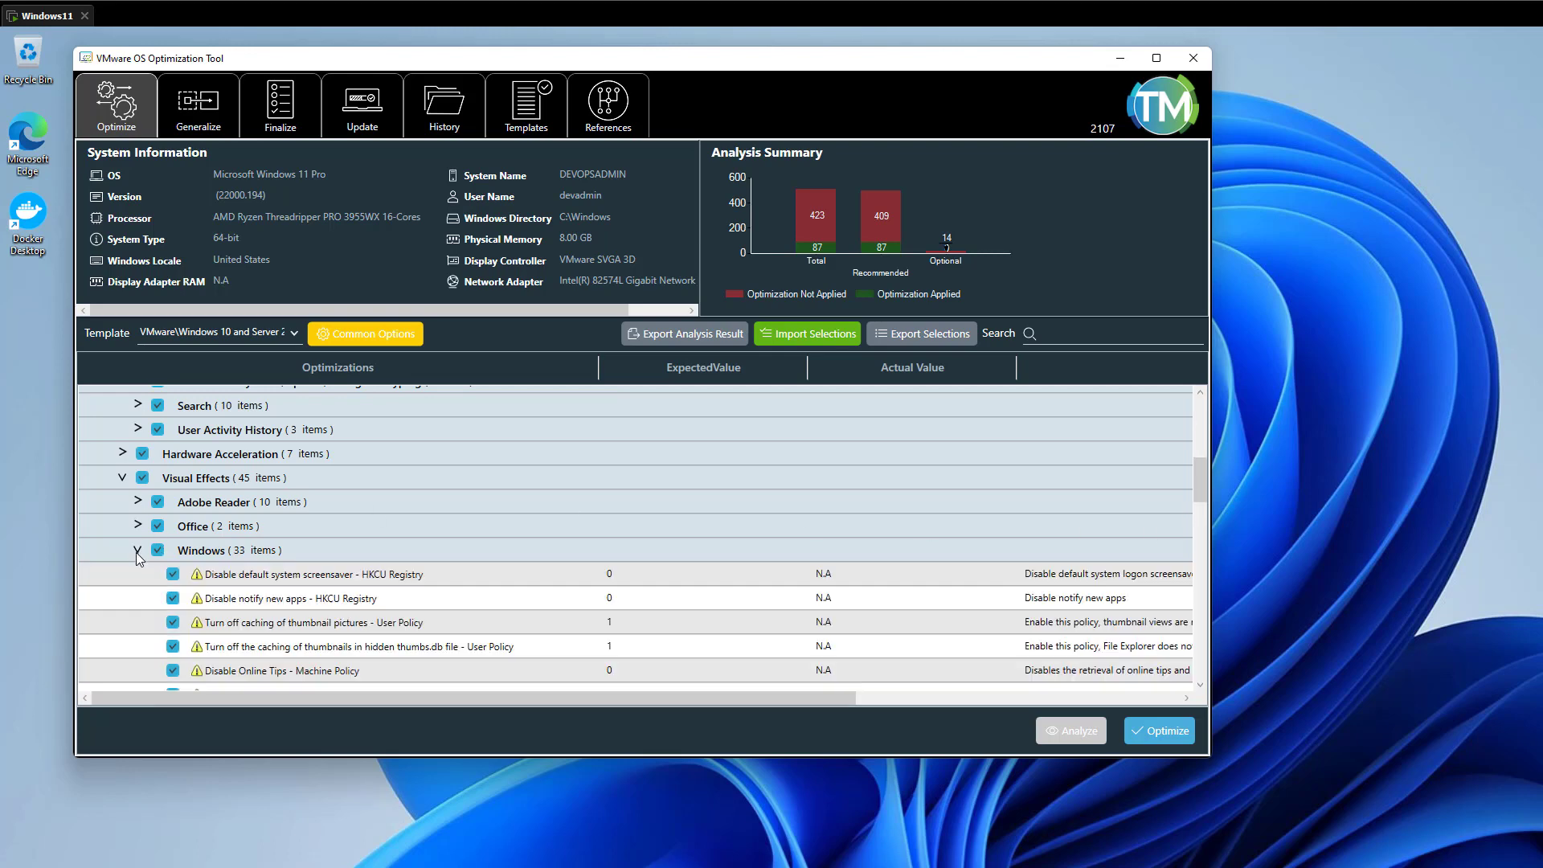
left_click(172, 575)
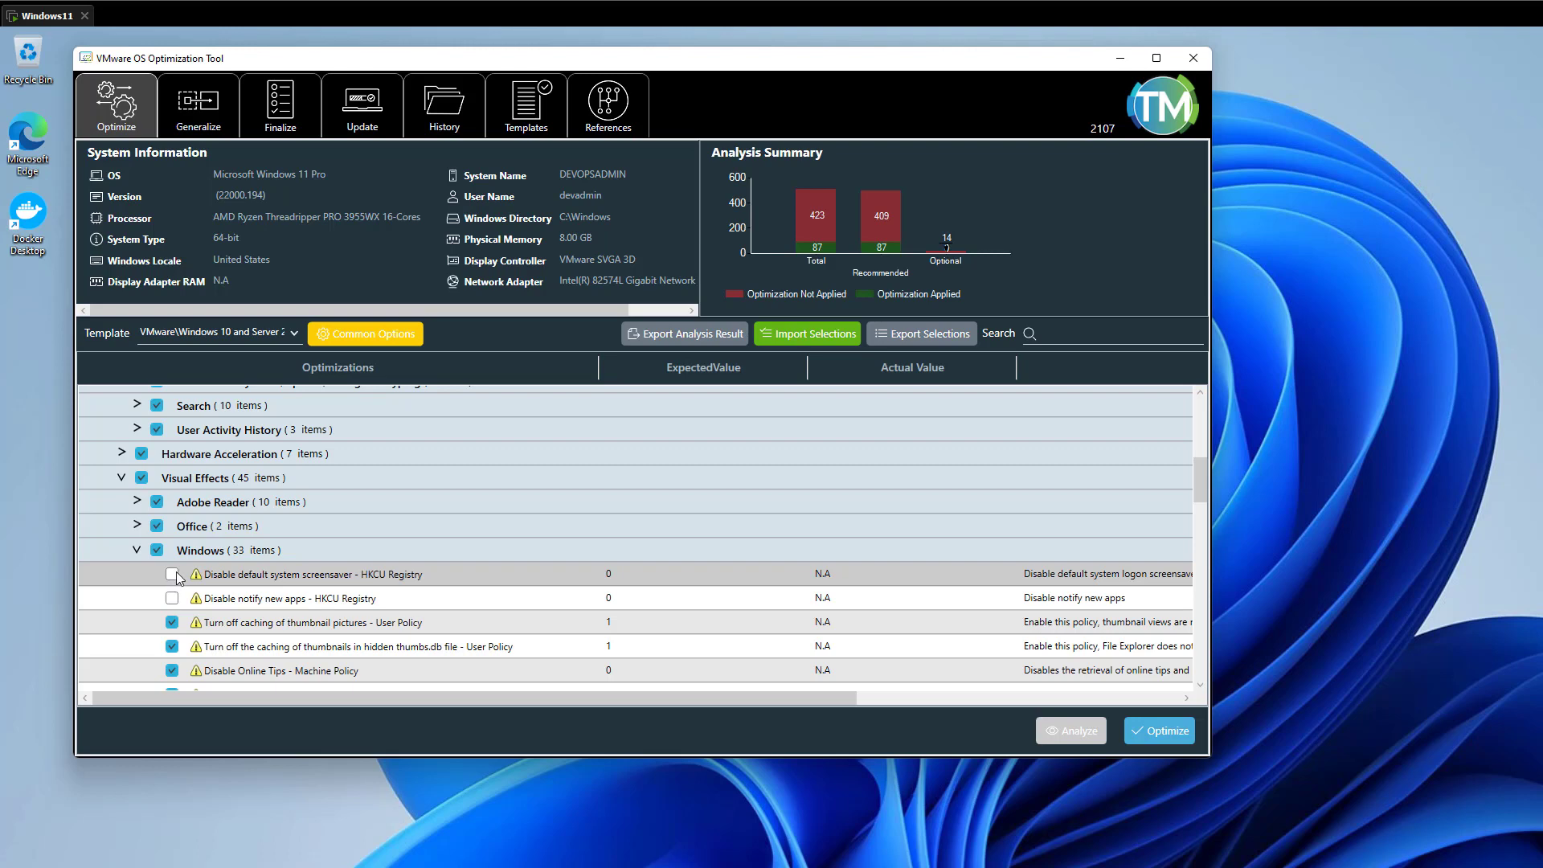
left_click(172, 575)
left_click(172, 599)
Step: Apply the selected optimizations to the system
left_click(1157, 733)
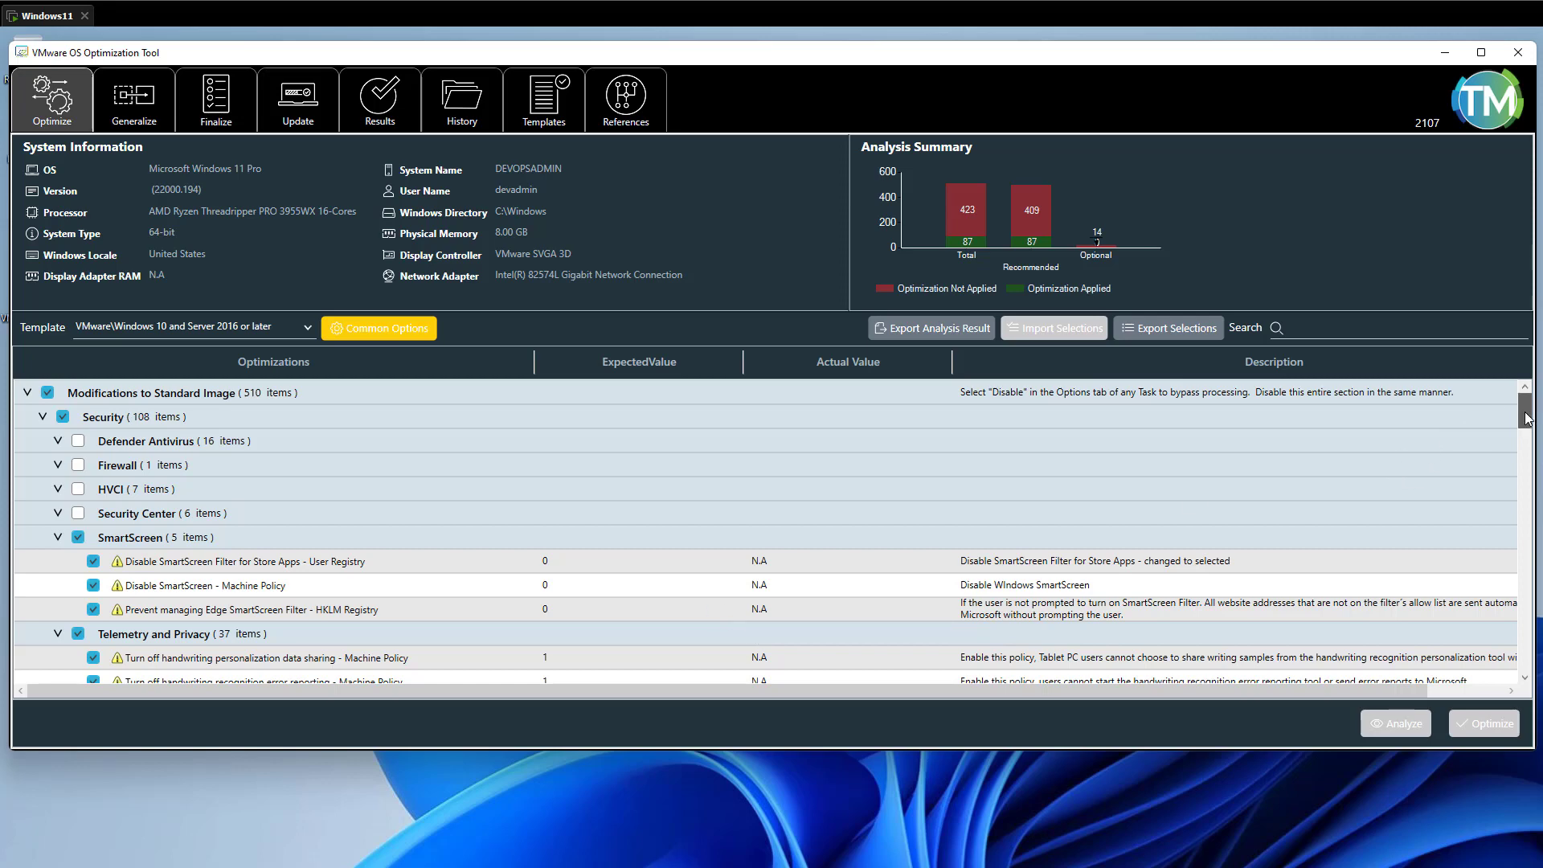
Step: Examine the SmartScreen, Telemetry and Privacy, and Windows Update optimization items, plus the history of applied optimizations
left_click_drag(1527, 418, 1526, 430)
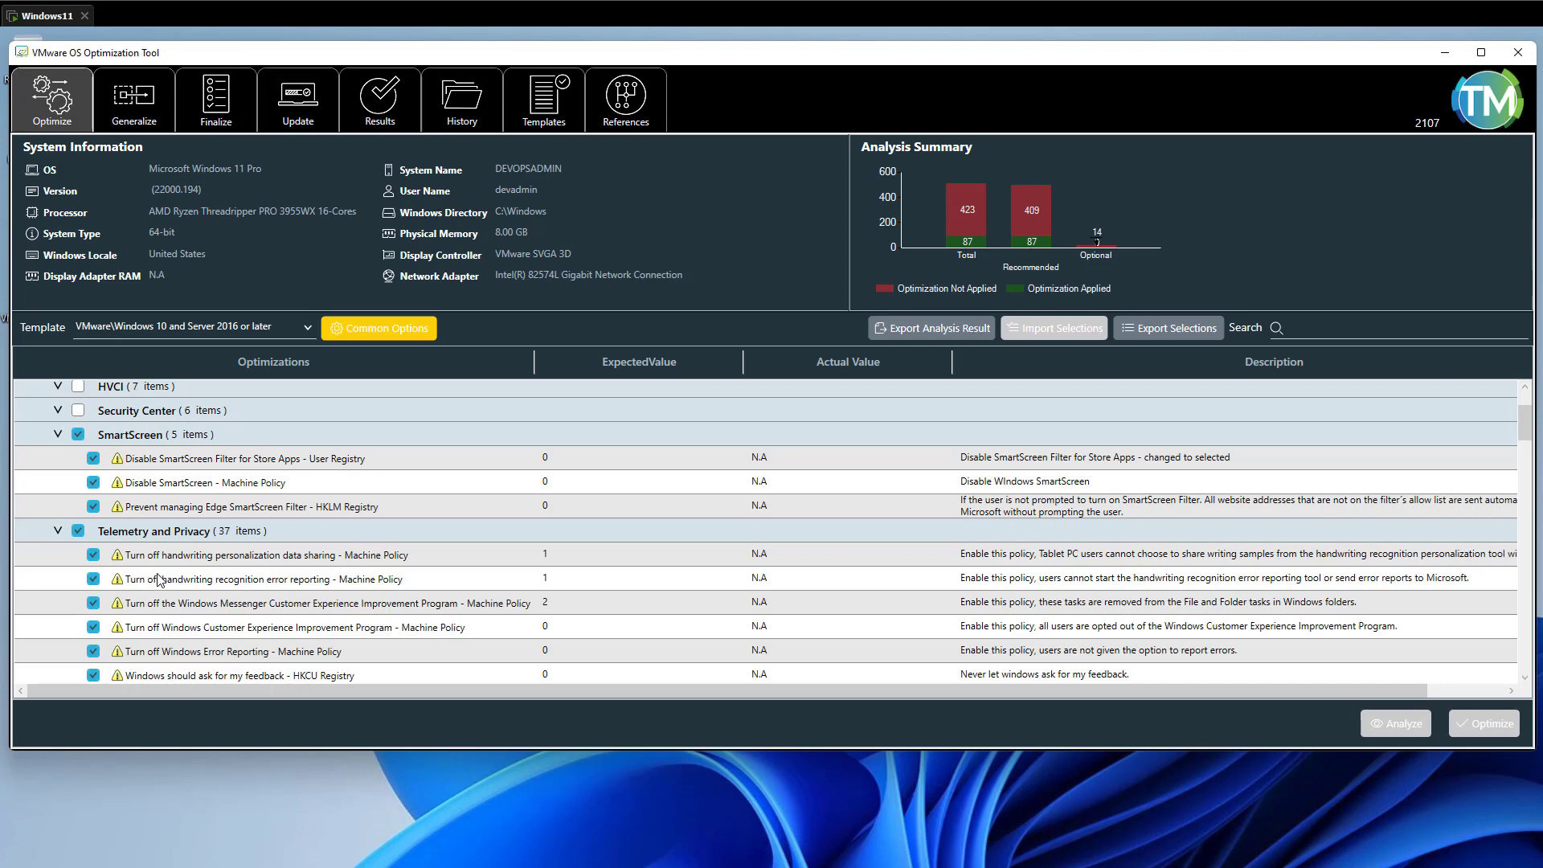
left_click(58, 531)
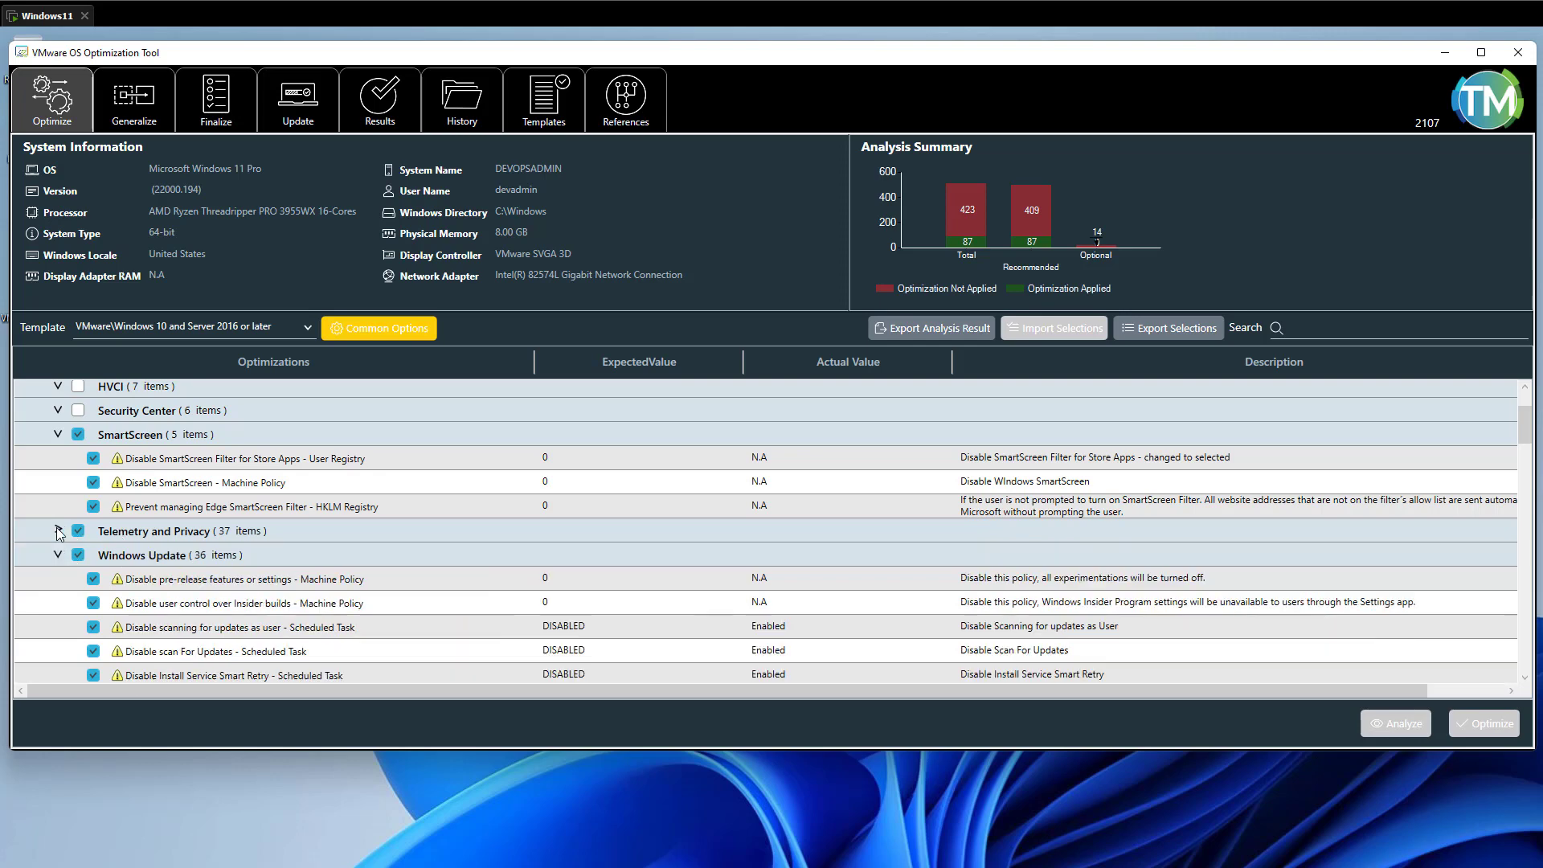
left_click(57, 435)
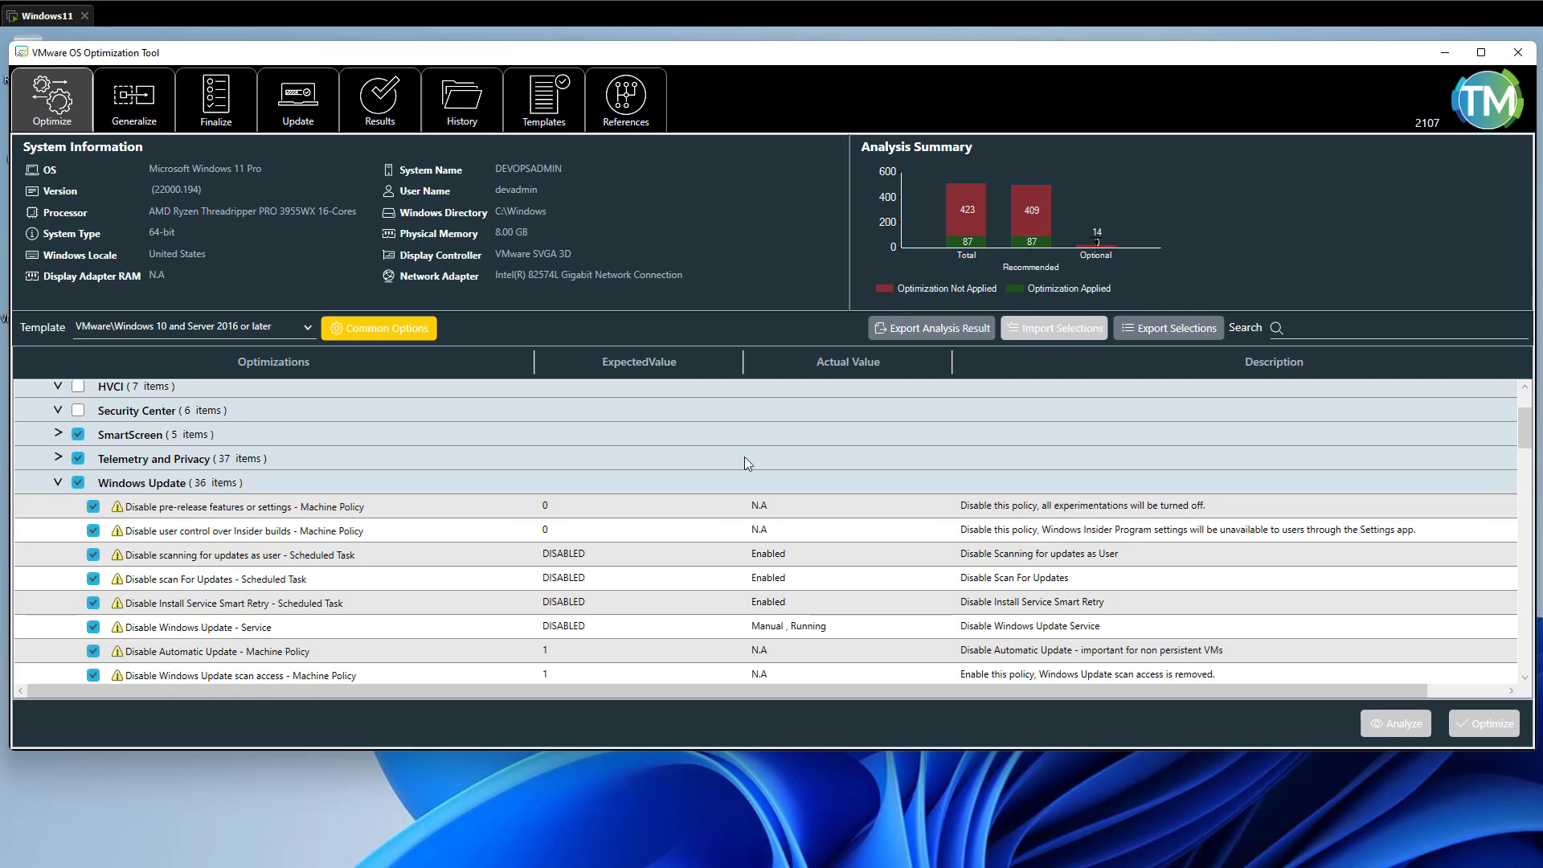
left_click(460, 117)
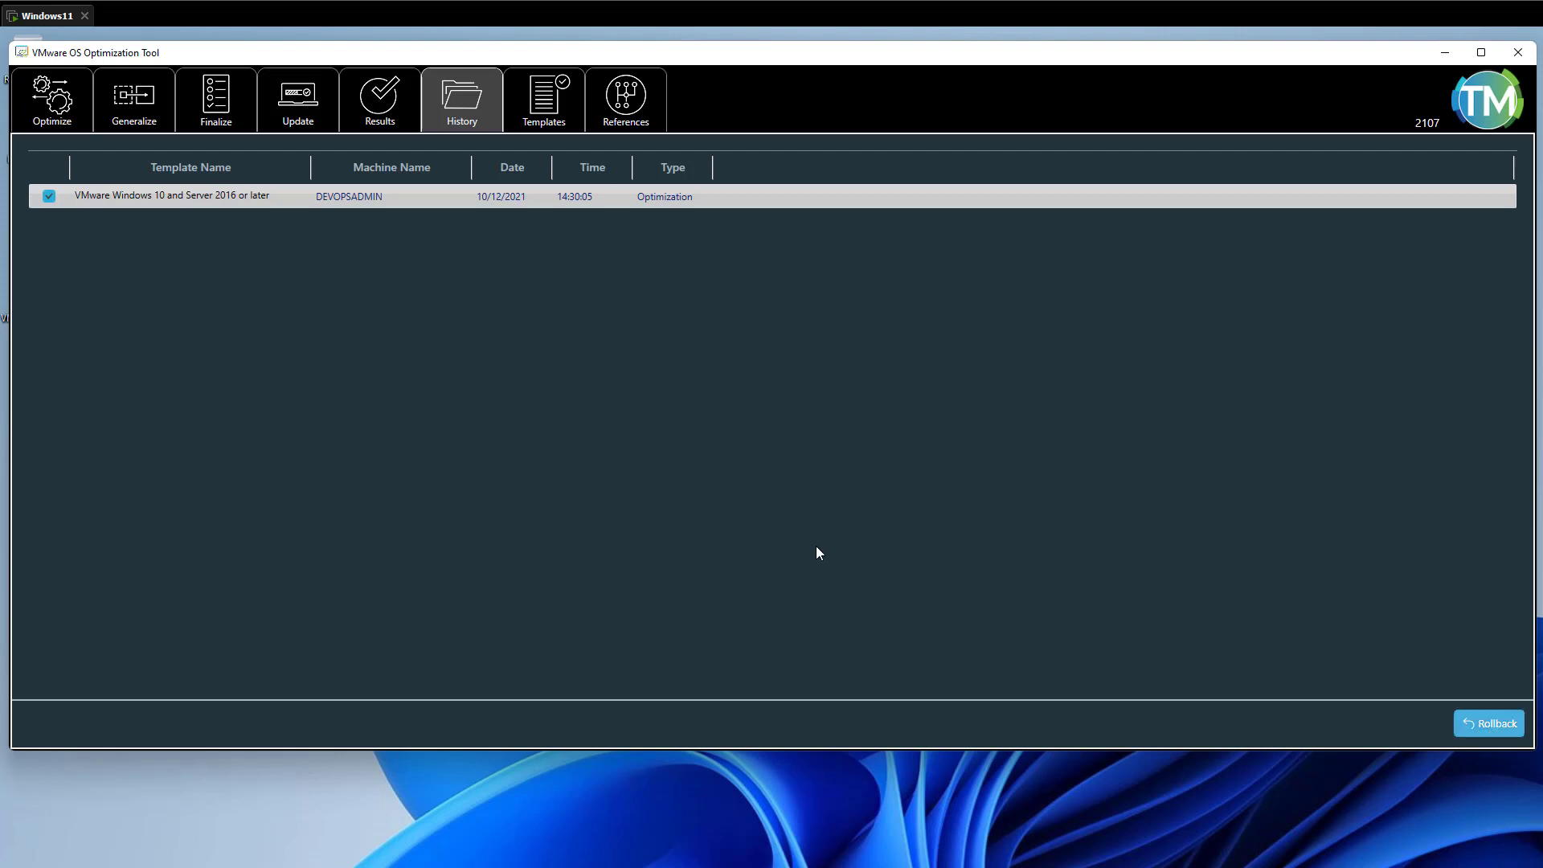
left_click(69, 99)
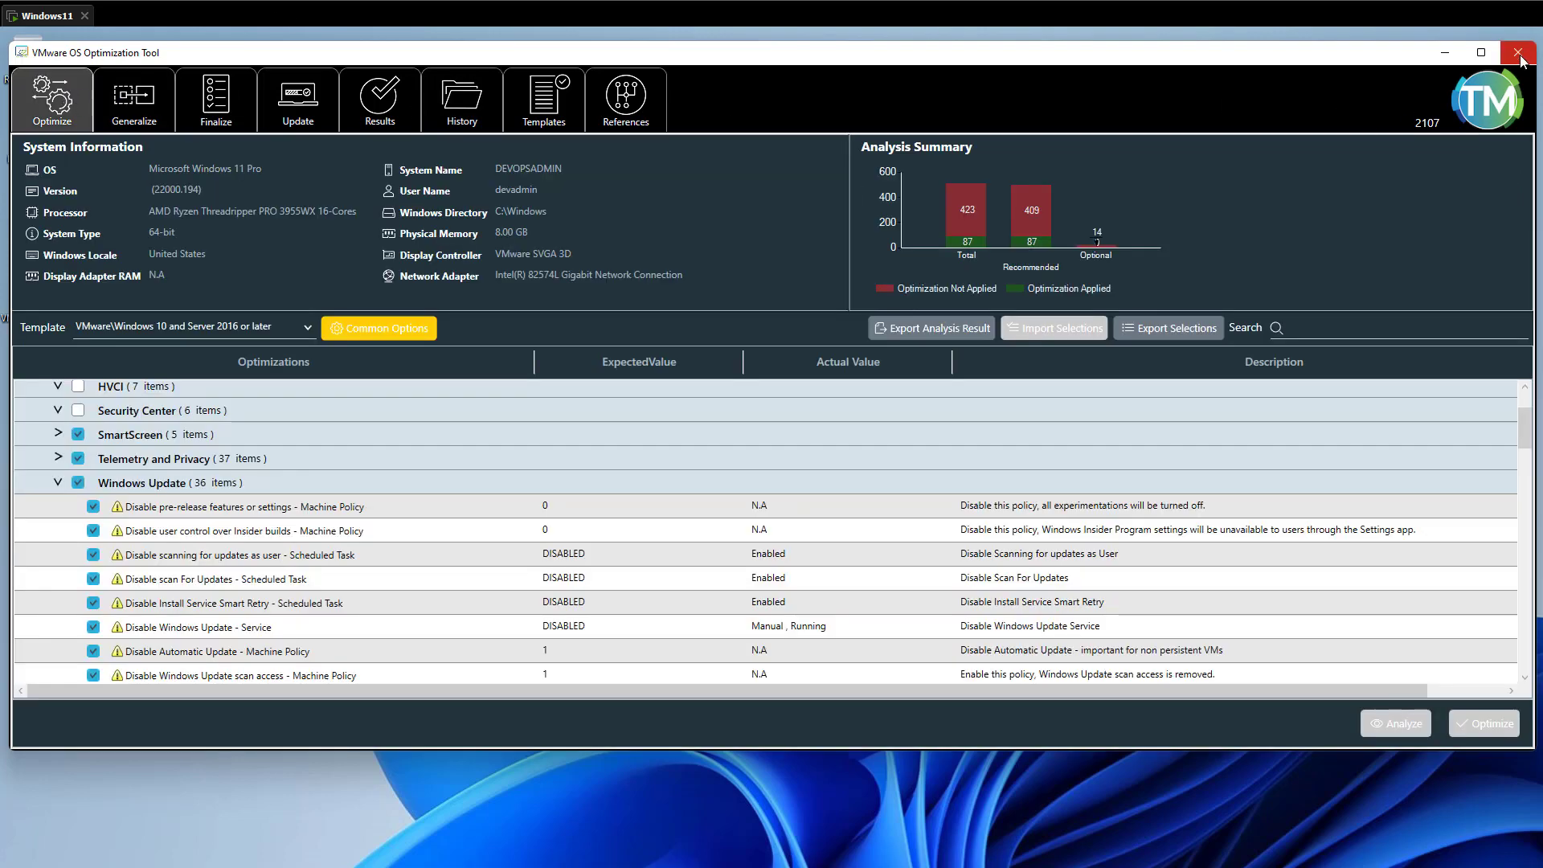
Step: Close the optimization tool and restart the Windows 11 virtual machine
left_click(1518, 55)
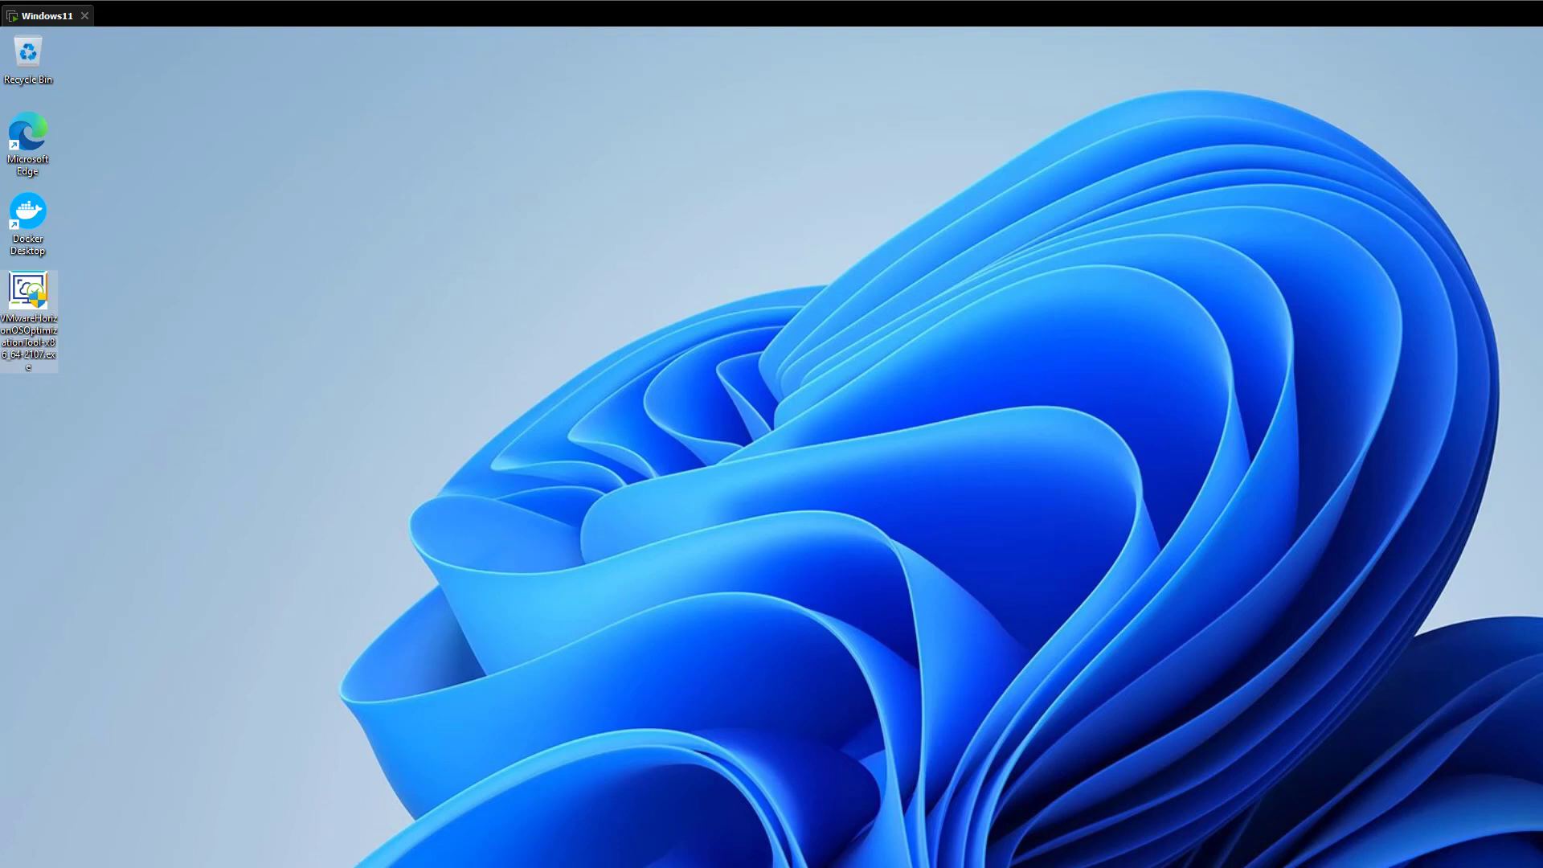
right_click(902, 866)
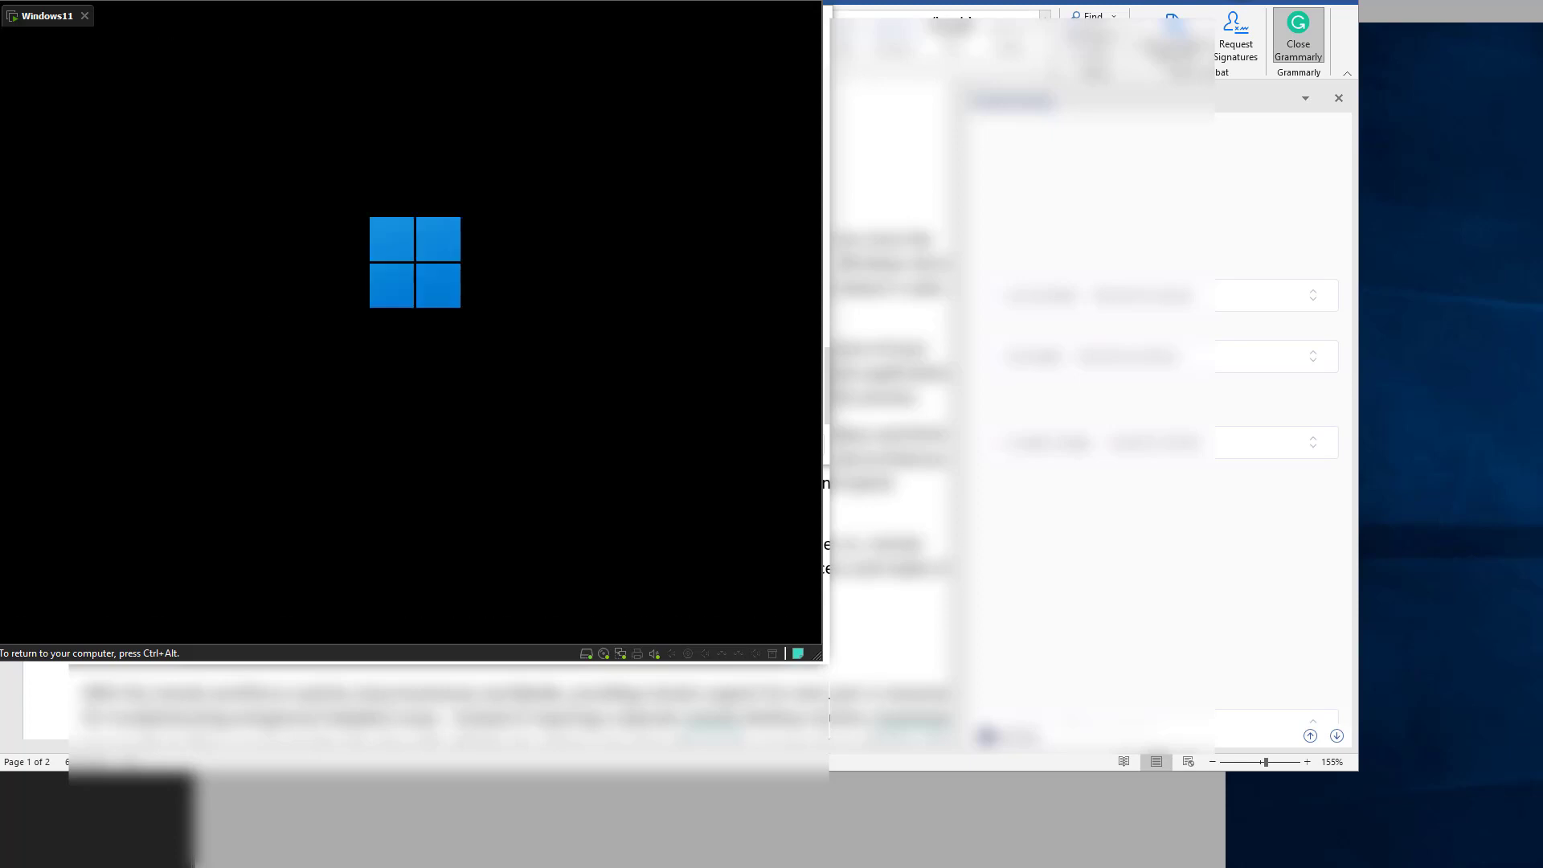
Step: Release input from the virtual machine, reposition its window, and sign in to Windows with the account password
key("ctrl+alt")
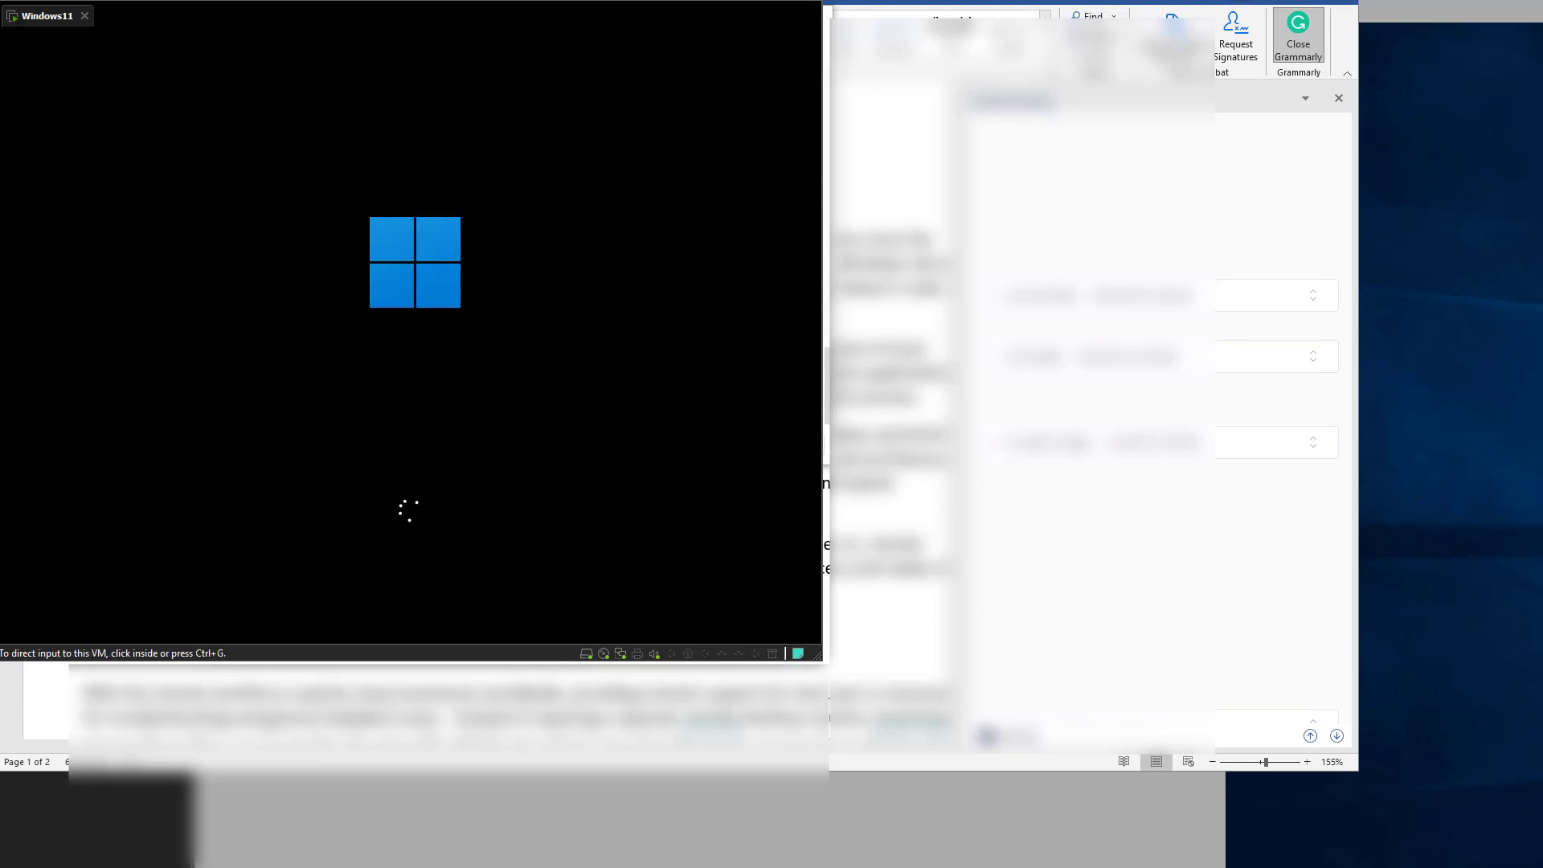
left_click_drag(530, 0, 730, 17)
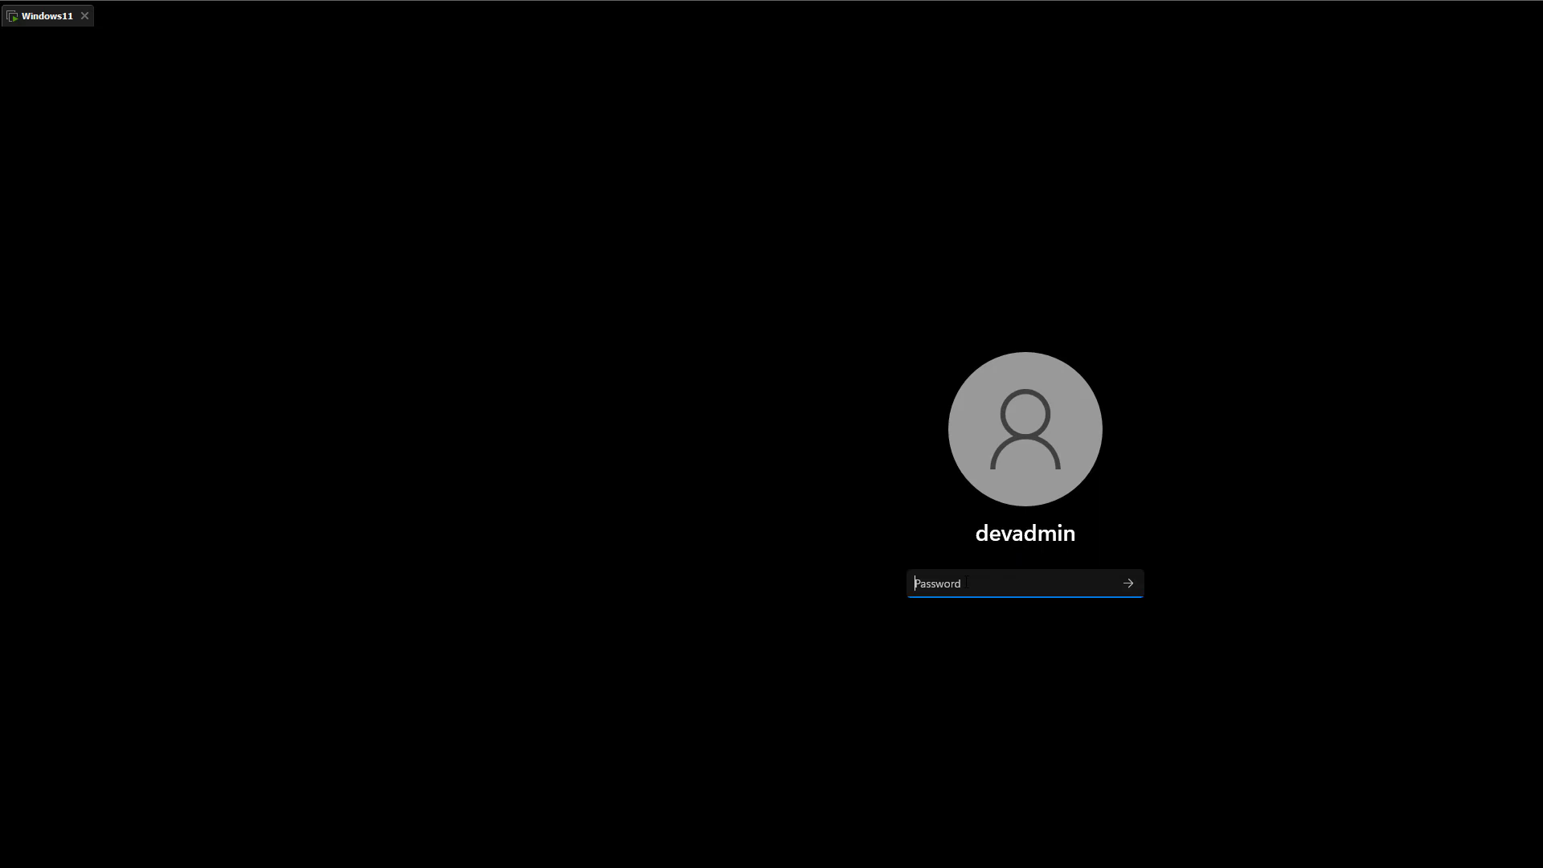
type("*************")
key("Return")
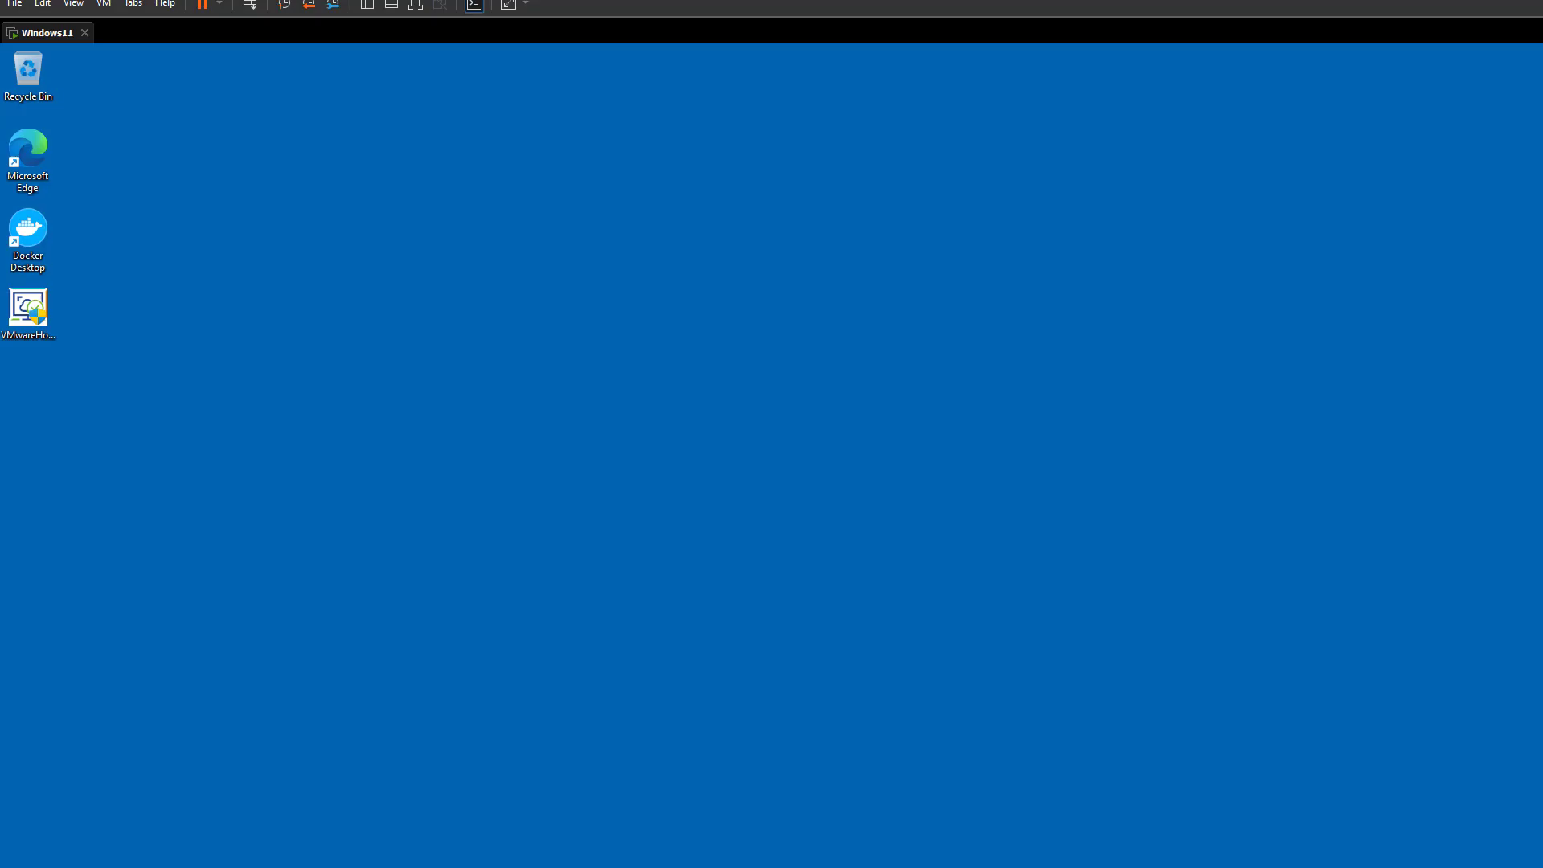
Step: Resize the virtual machine window to fit the guest taskbar on screen, and open a system tool from the Start quick links
left_click_drag(1542, 867, 1524, 856)
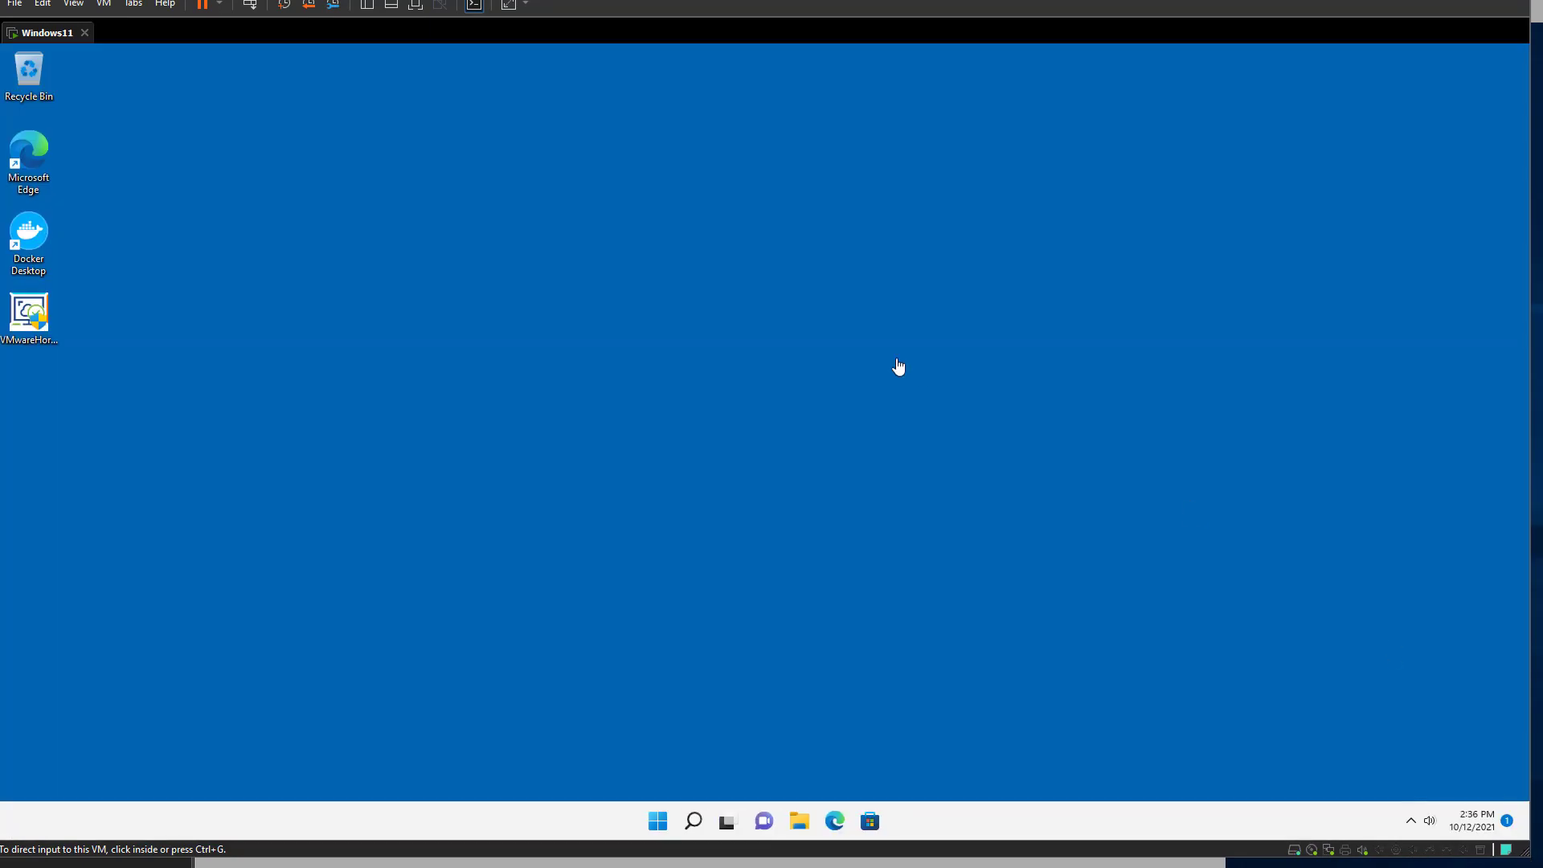
left_click(898, 363)
right_click(657, 834)
left_click(777, 353)
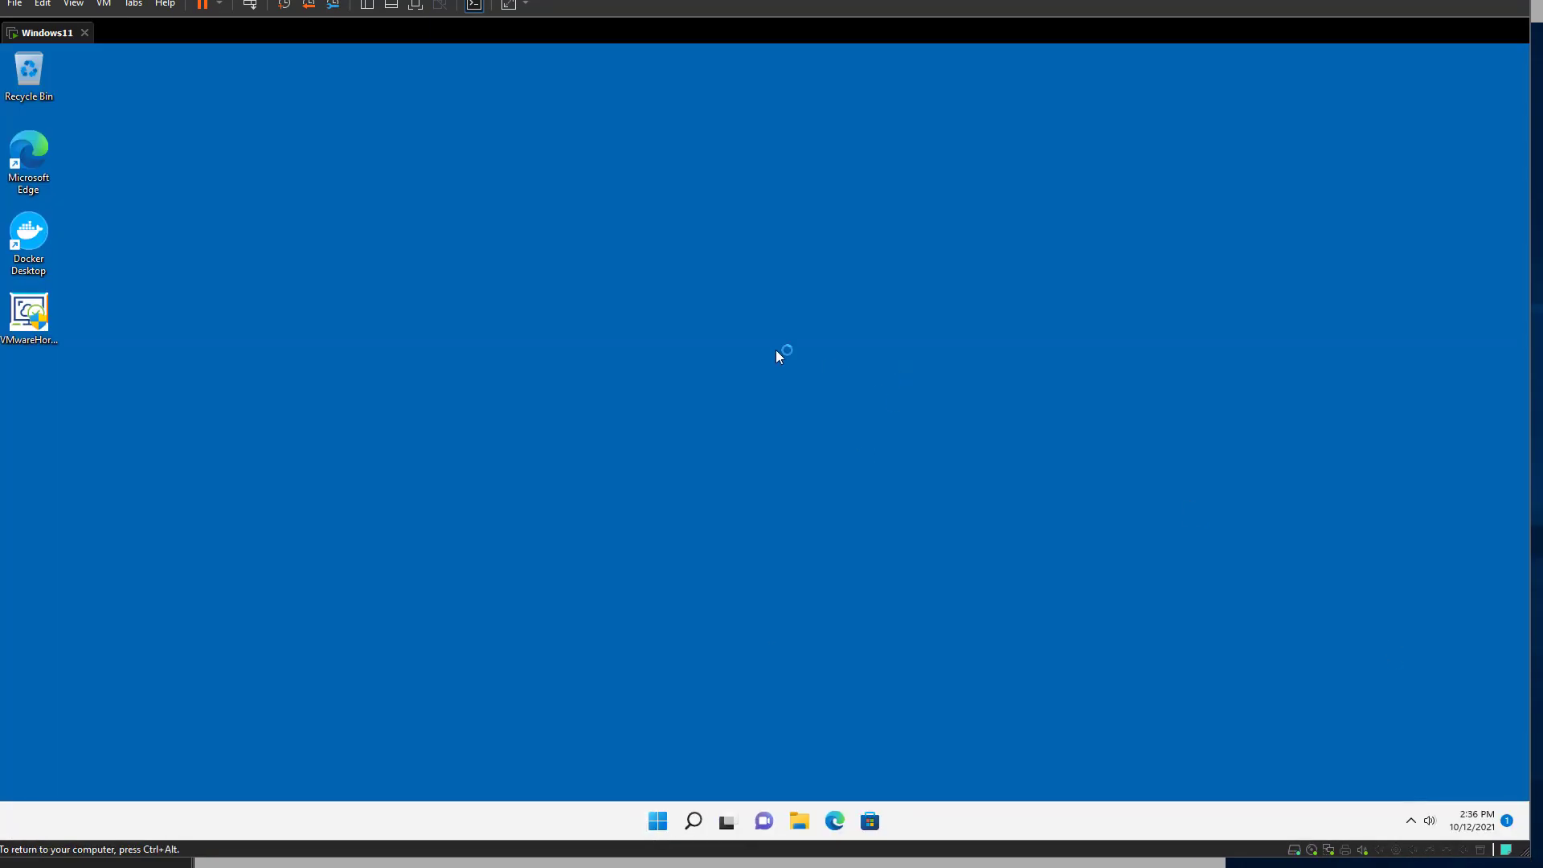